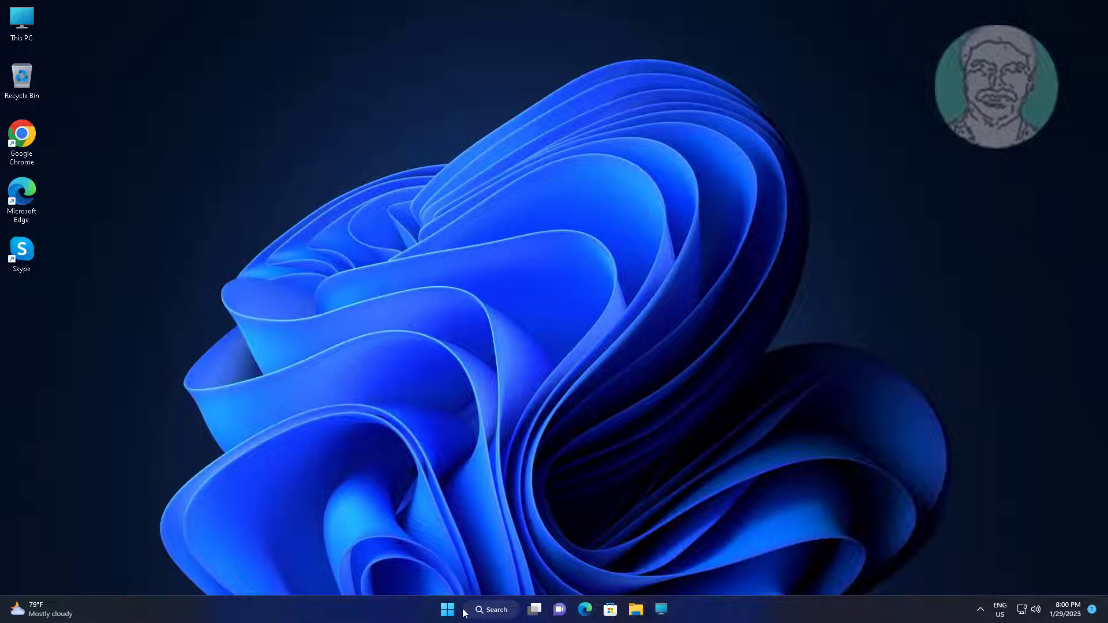
Open Disk Management from the Win+X menu and inspect Disk 0's 100 MB EFI and C: partitions
{"action": "right_click", "coordinate": [451, 609]}
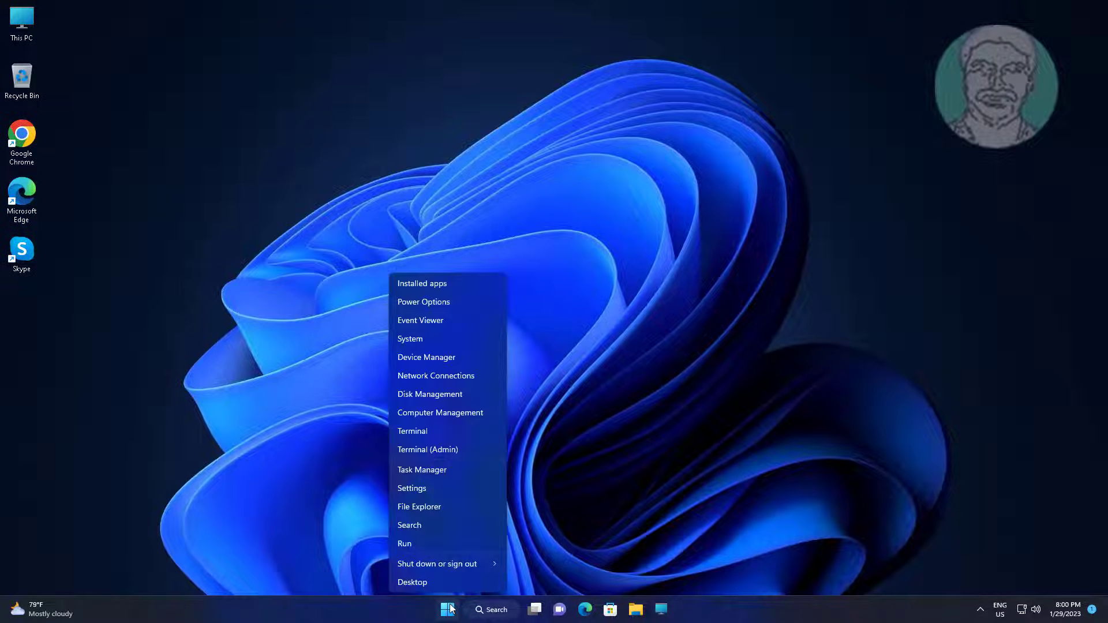
{"action": "left_click", "coordinate": [434, 395]}
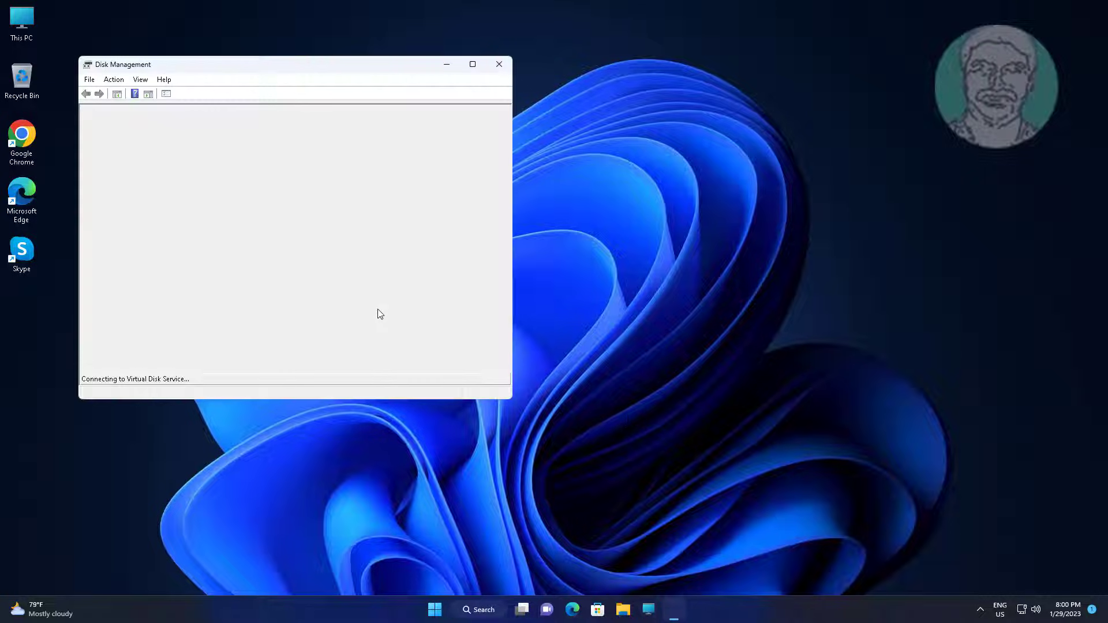
{"action": "left_click_drag", "start_coordinate": [309, 65], "coordinate": [497, 67]}
{"action": "left_click", "coordinate": [355, 287]}
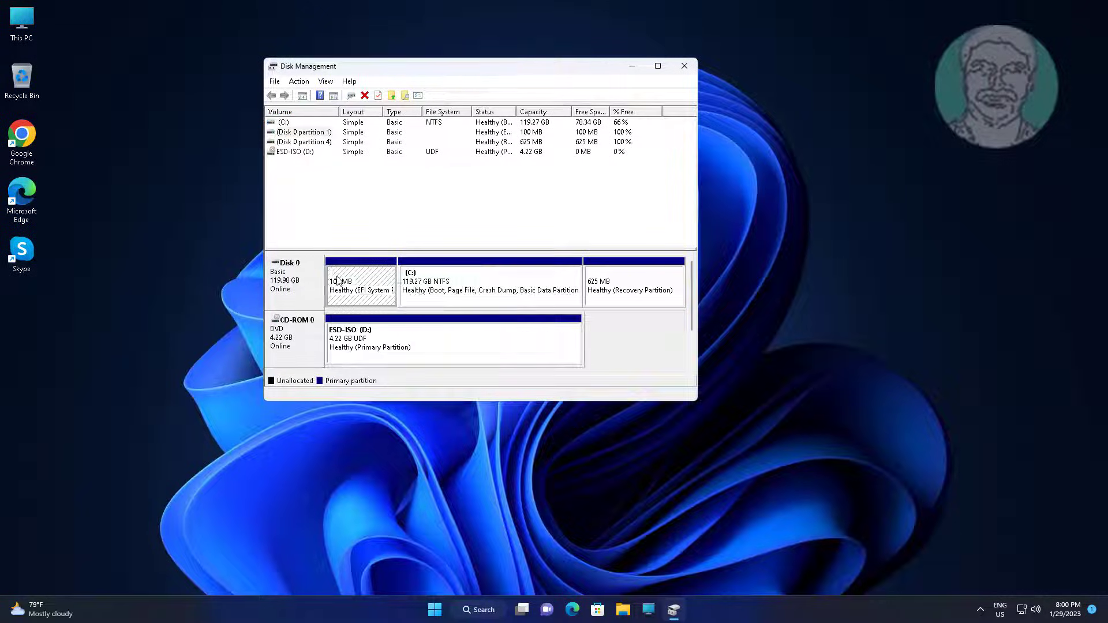
{"action": "right_click", "coordinate": [477, 284]}
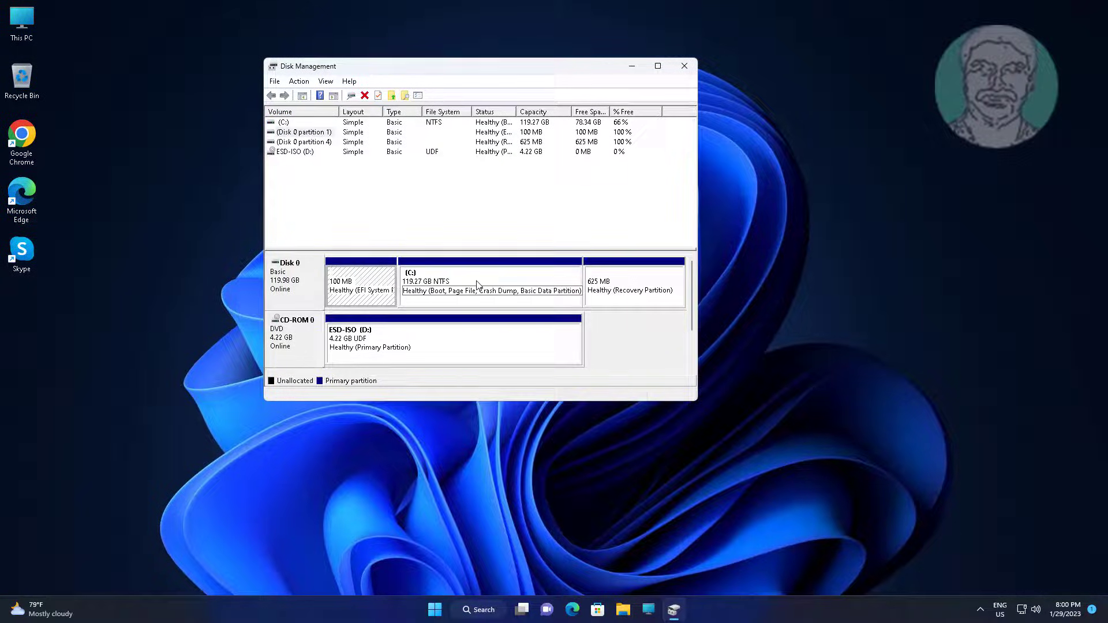
Shrink the C: volume by 1024 MB, freeing about 1 GB of unallocated space
{"action": "left_click", "coordinate": [511, 375]}
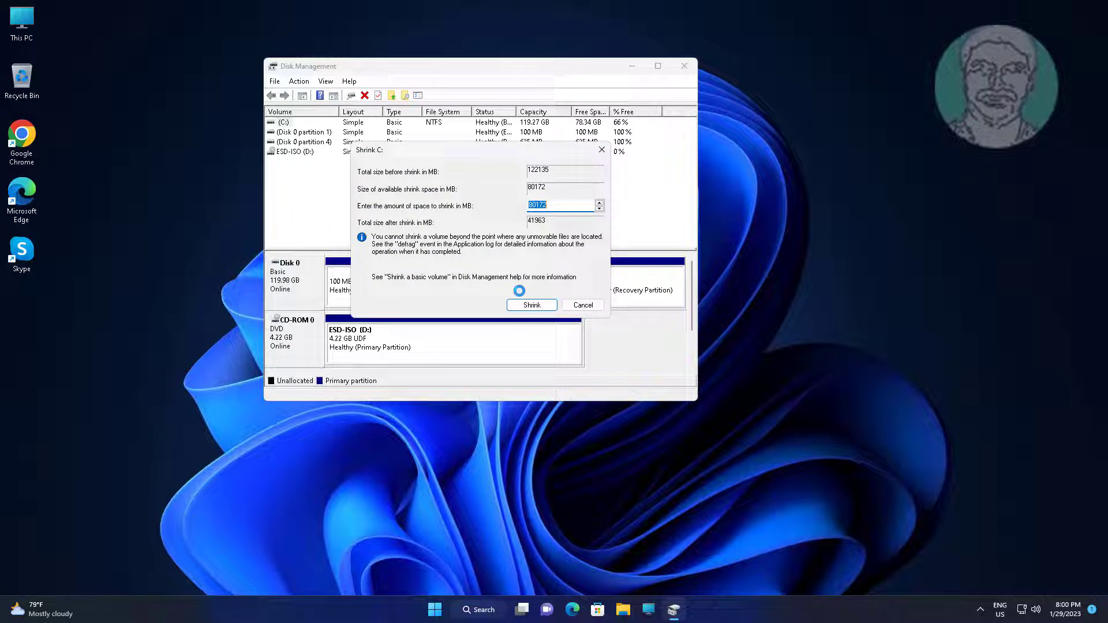
{"action": "type", "text": "1024"}
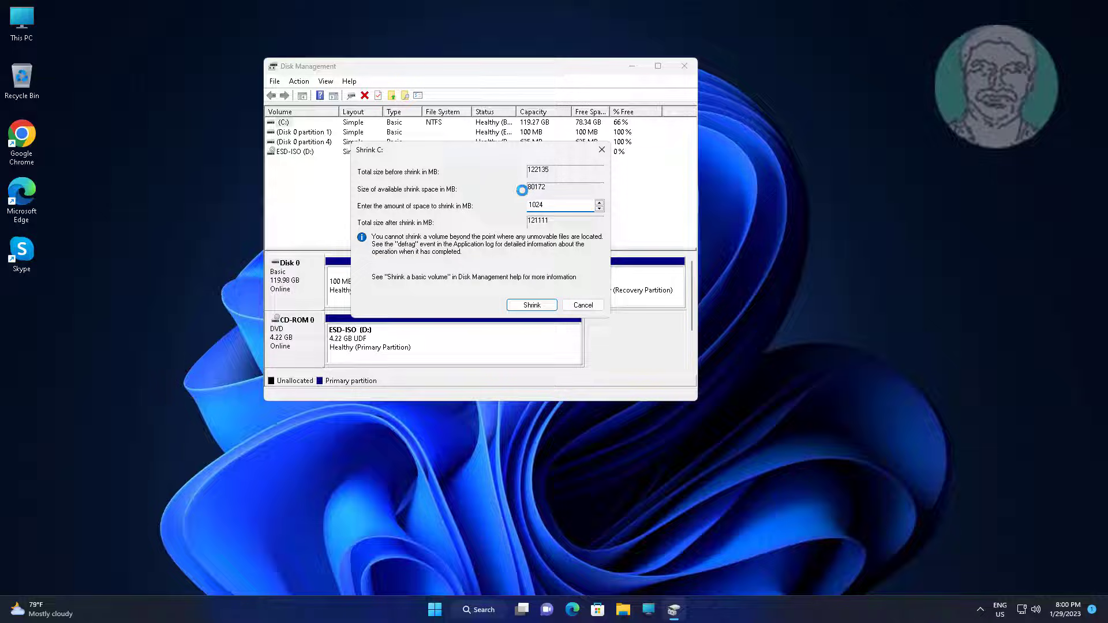
{"action": "left_click", "coordinate": [532, 304]}
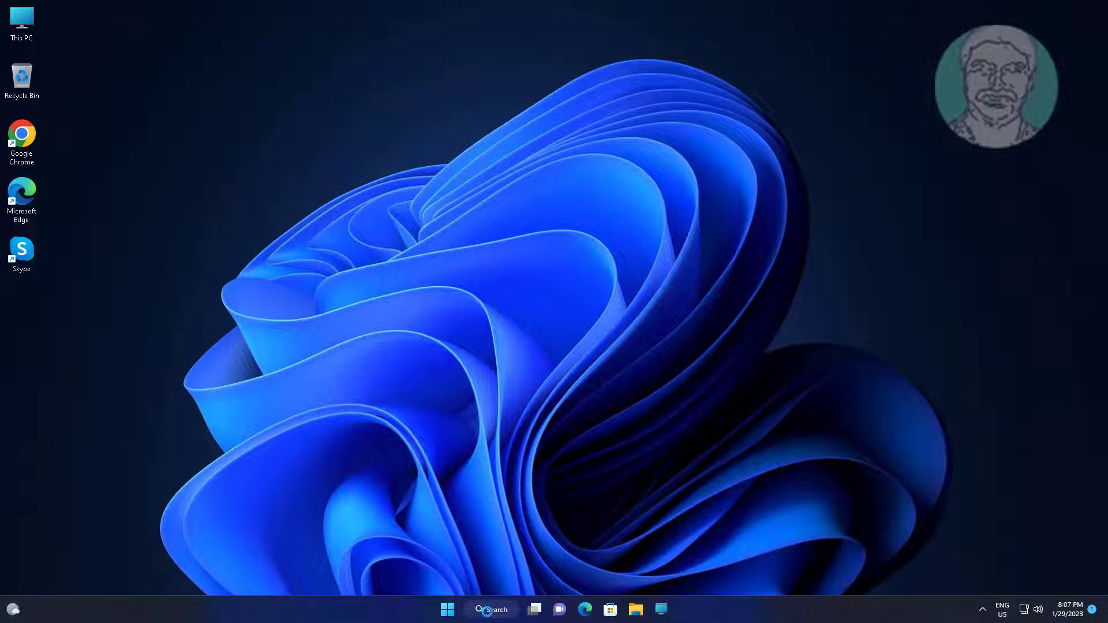
Search for cmd and run Command Prompt as administrator, accepting the UAC prompt
{"action": "left_click", "coordinate": [491, 609]}
{"action": "type", "text": "c"}
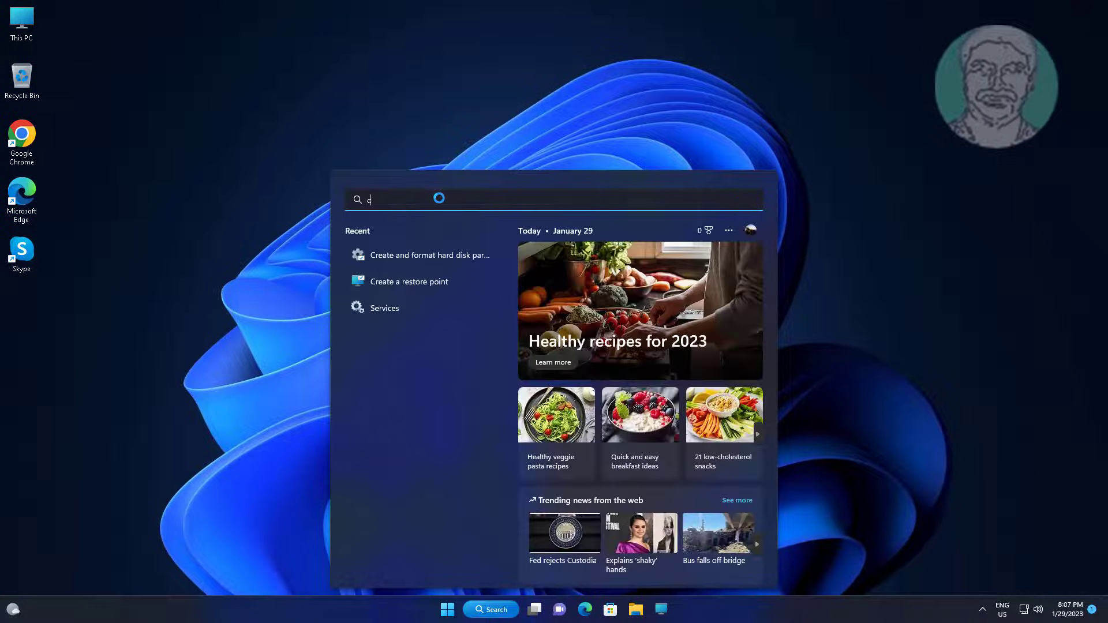
{"action": "type", "text": "md"}
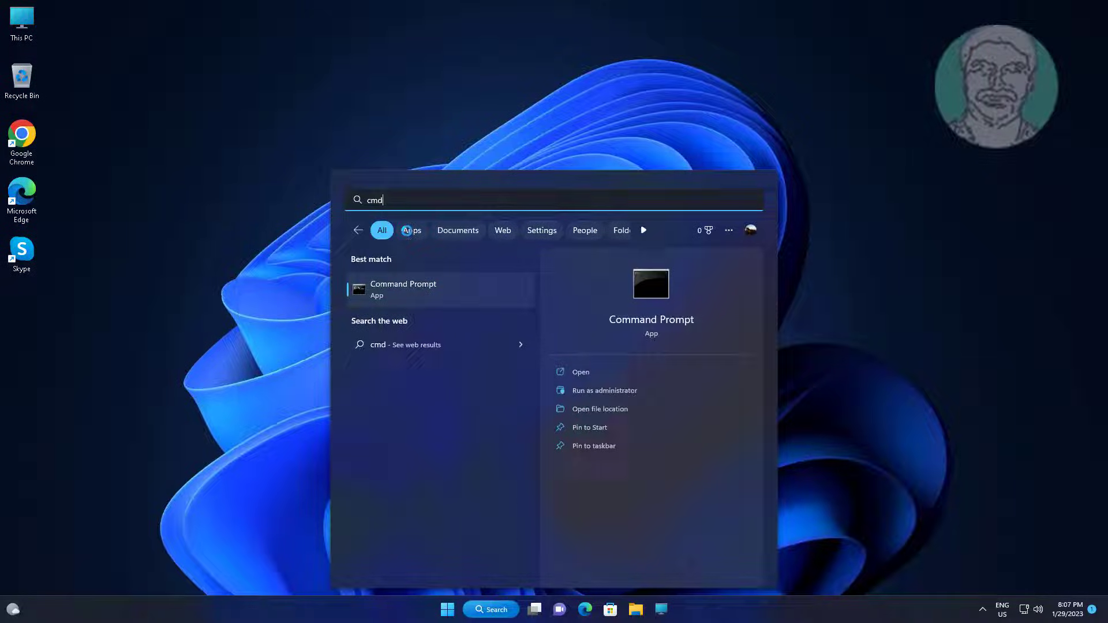
{"action": "right_click", "coordinate": [414, 286]}
{"action": "left_click", "coordinate": [480, 296]}
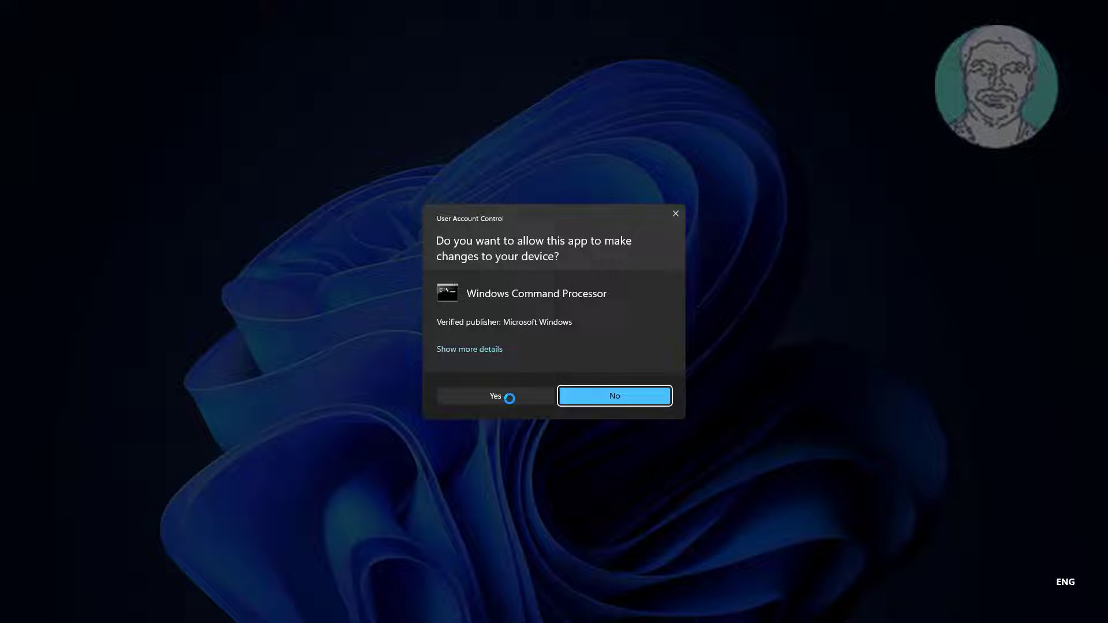
{"action": "left_click", "coordinate": [502, 397]}
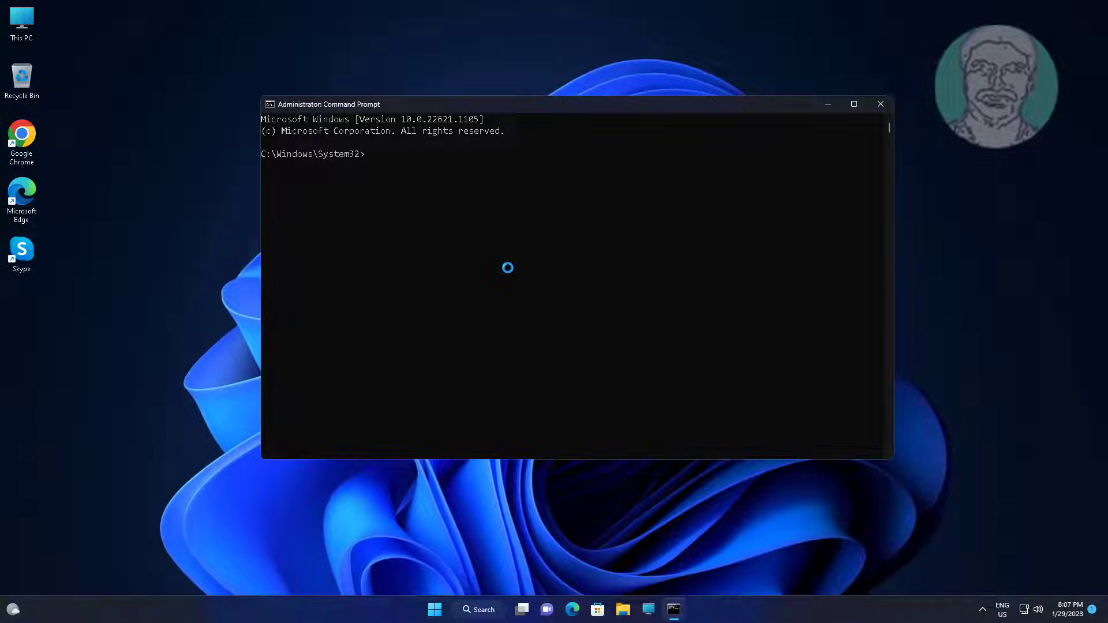
Start diskpart, list the disks, select Disk 0 and list its partitions
{"action": "type", "text": "diskpar"}
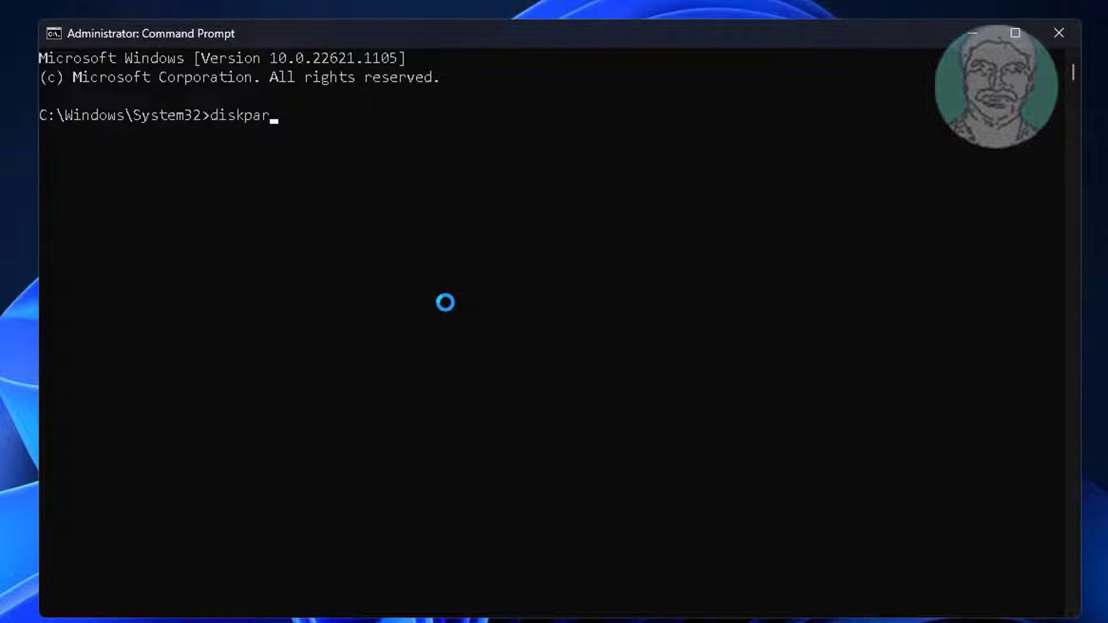
{"action": "type", "text": "t"}
{"action": "key", "text": "Return"}
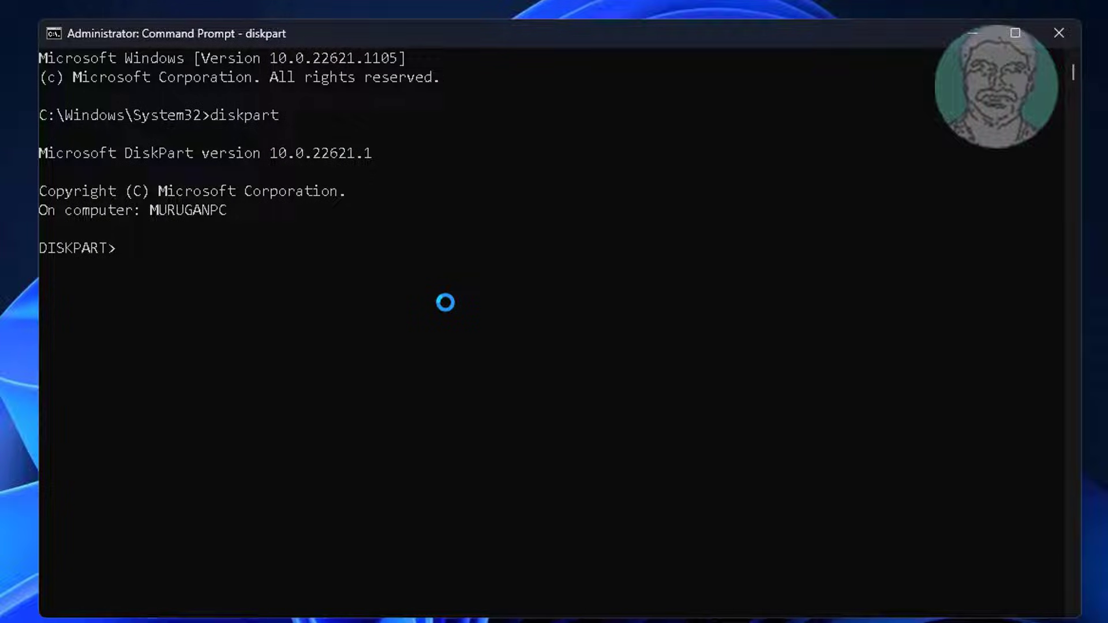
{"action": "type", "text": "list disk"}
{"action": "key", "text": "Return"}
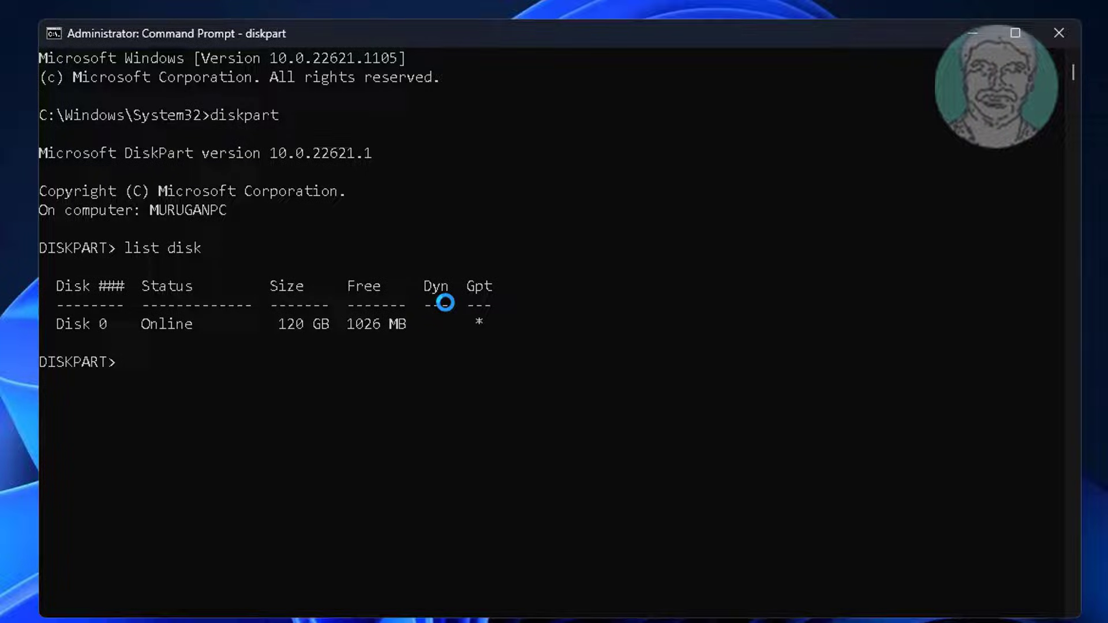
{"action": "type", "text": "sel disk 0"}
{"action": "key", "text": "Return"}
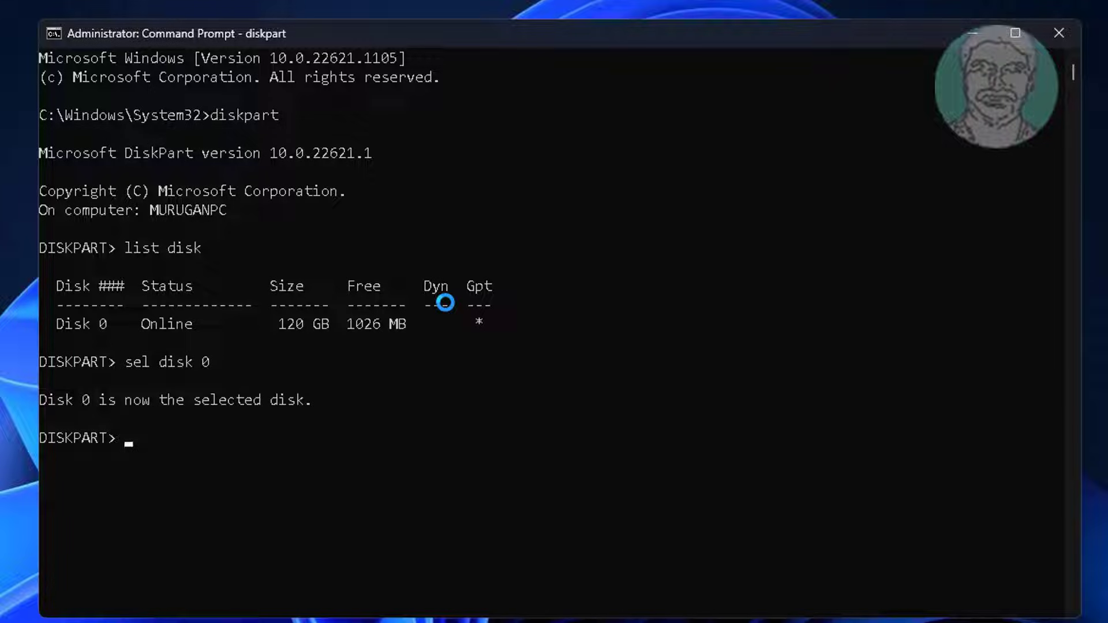
{"action": "type", "text": "list part"}
{"action": "key", "text": "Return"}
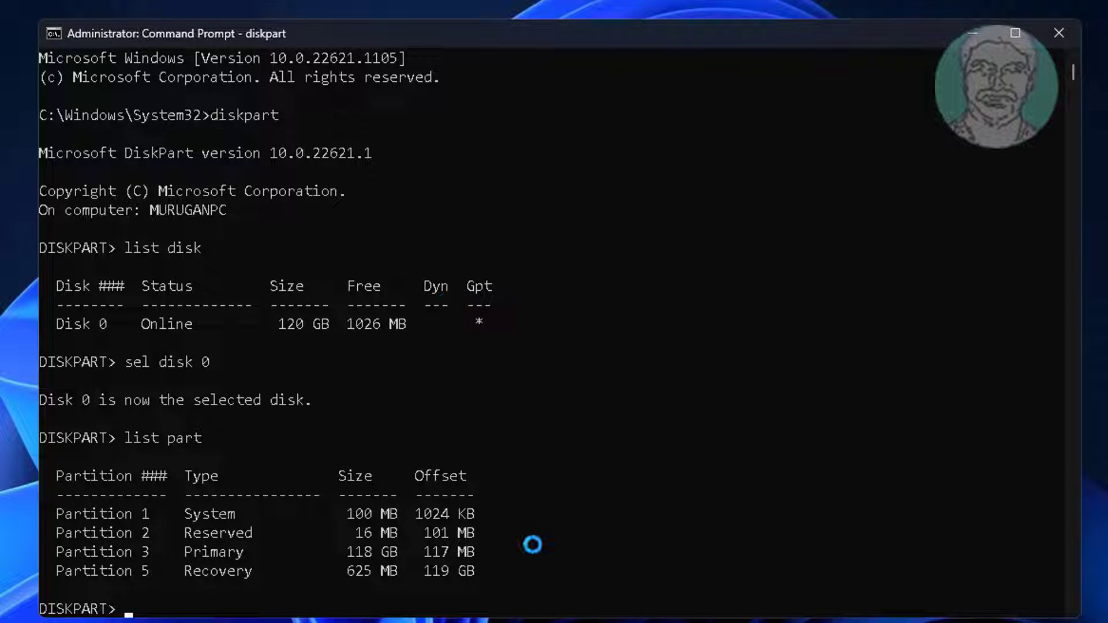
Create a new EFI partition in DiskPart and quick-format it as FAT32
{"action": "type", "text": "create partition"}
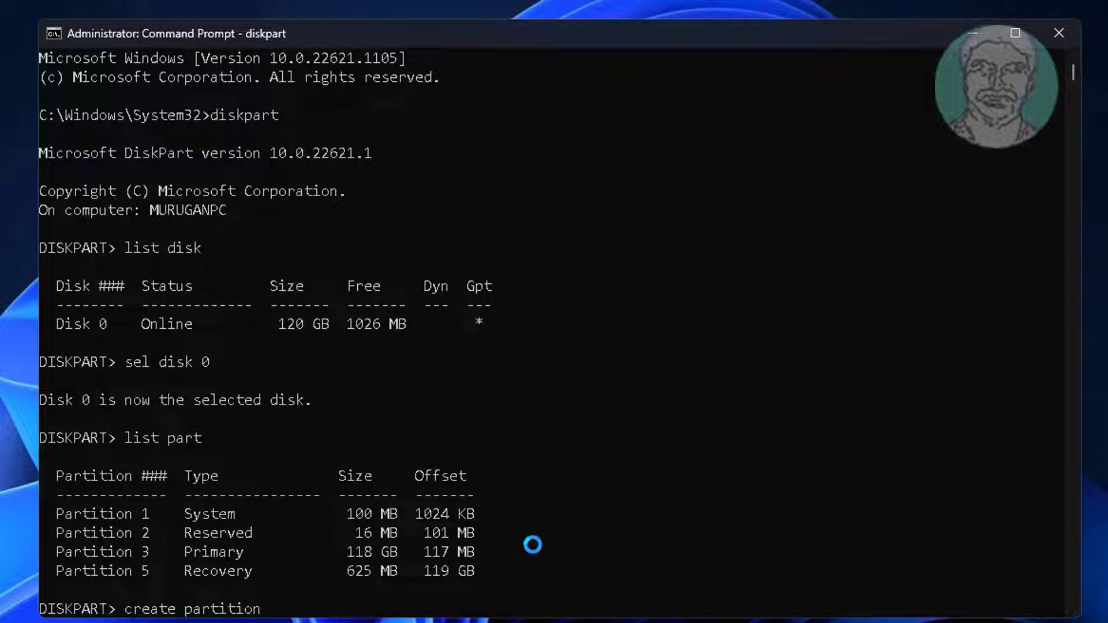
{"action": "type", "text": " efi"}
{"action": "key", "text": "Return"}
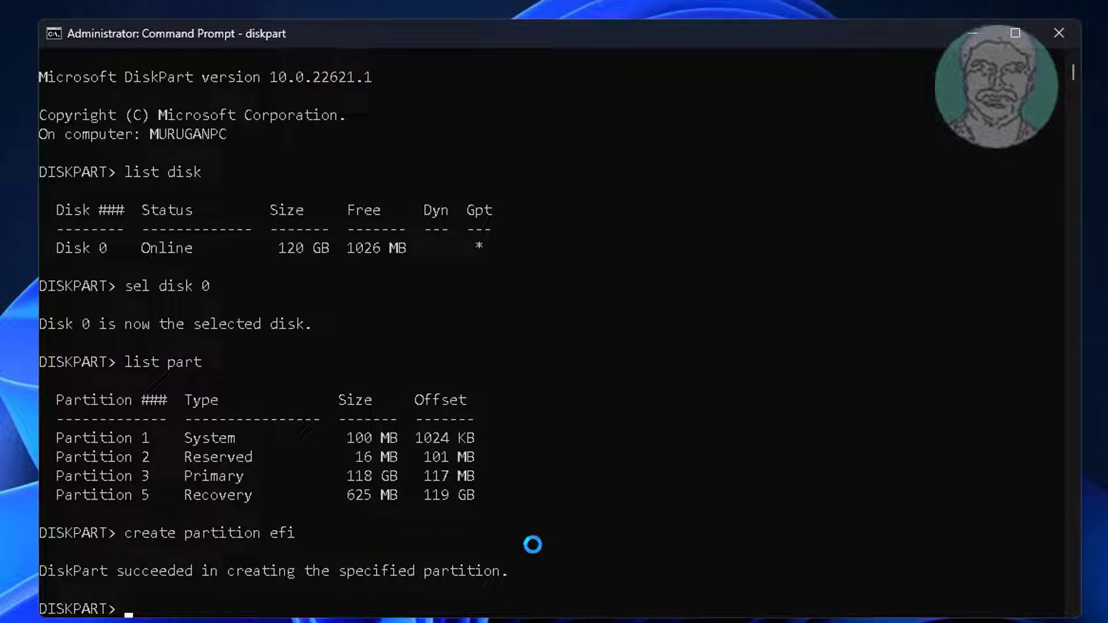
{"action": "type", "text": "format quick"}
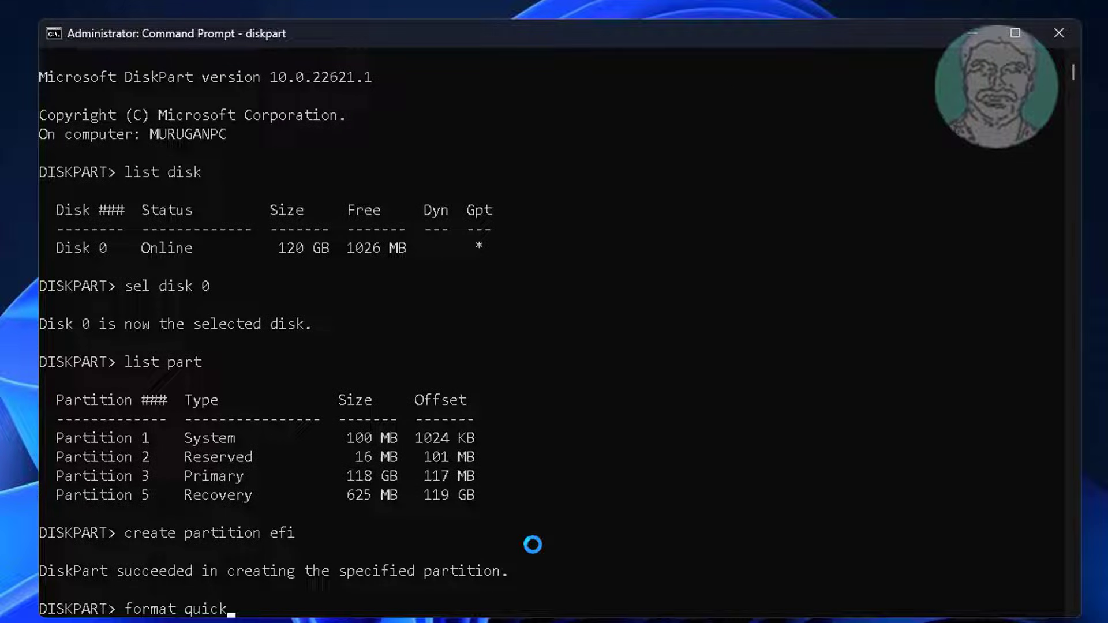
{"action": "type", "text": " fs = fat32"}
{"action": "key", "text": "Return"}
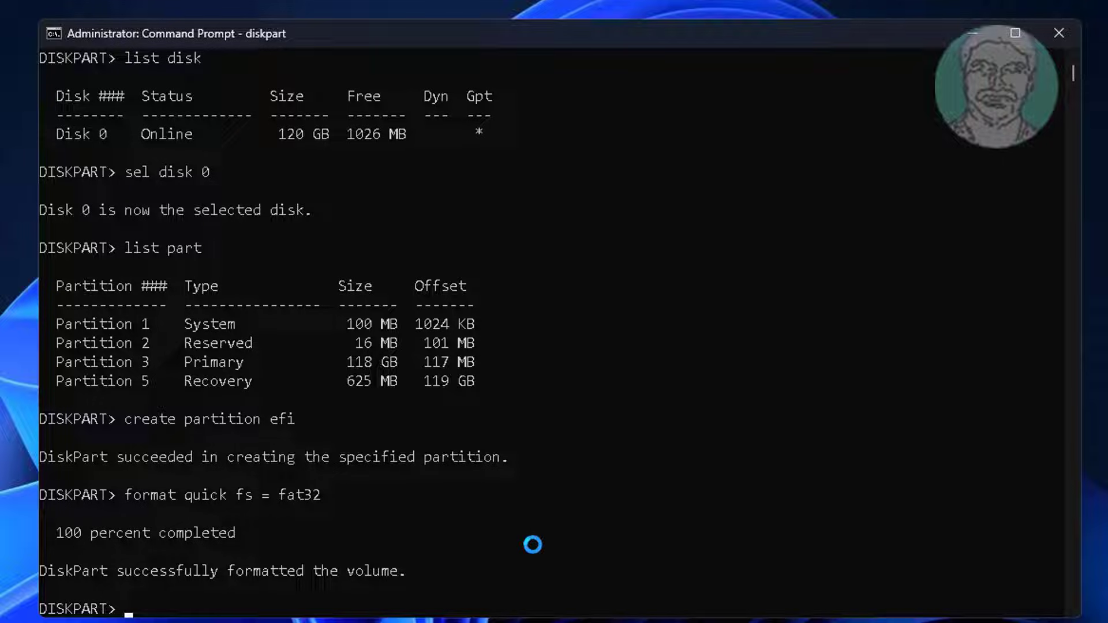
Assign drive letter P to the new partition and list volumes to see the 1025 MB Volume 4
{"action": "type", "text": "assign letter = p"}
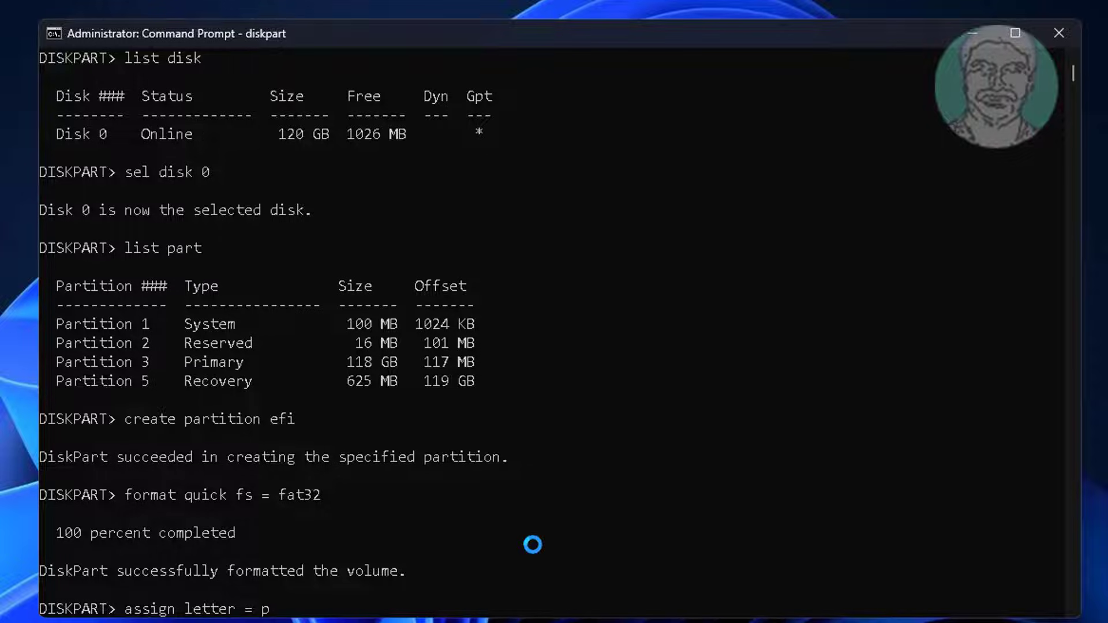
{"action": "key", "text": "Return"}
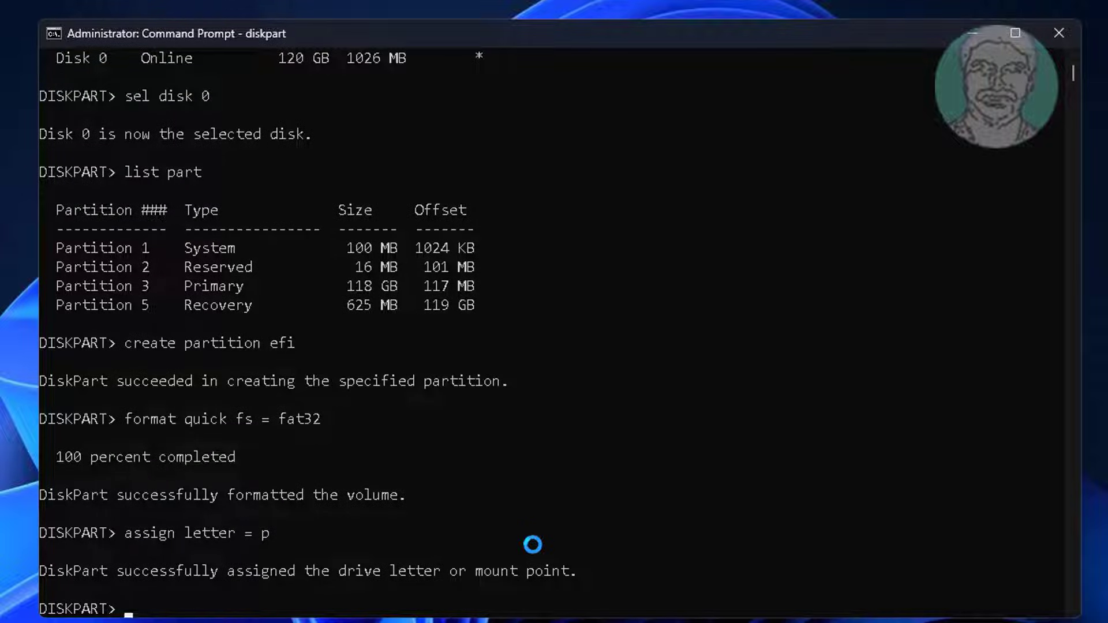
{"action": "type", "text": "list volume"}
{"action": "key", "text": "Return"}
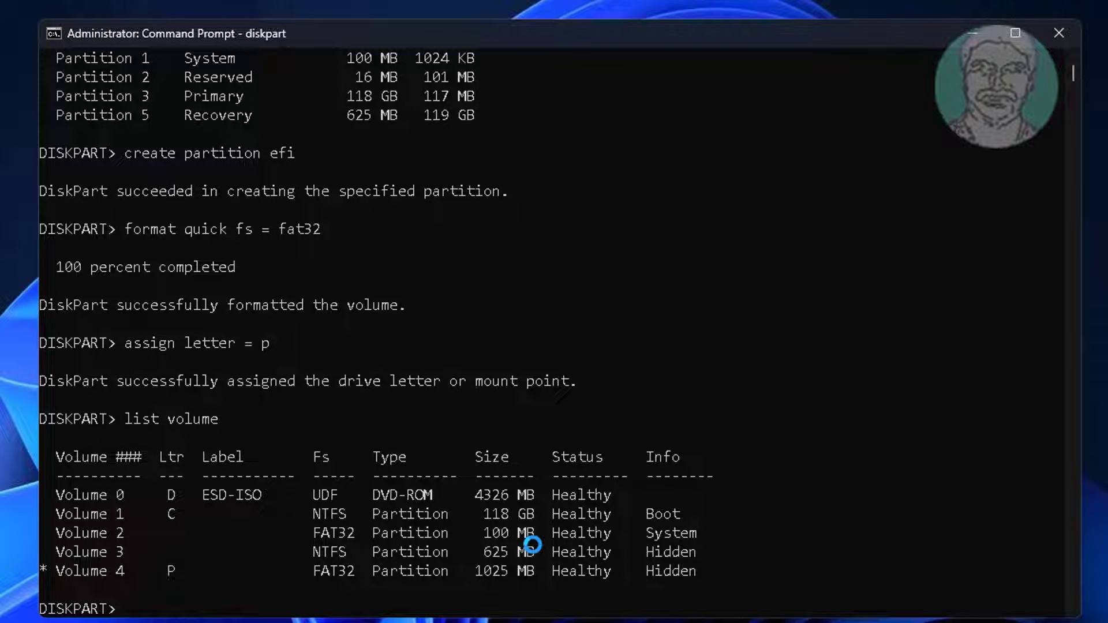
List partitions to confirm the new 1025 MB System Partition 4, then exit DiskPart
{"action": "type", "text": "list partition"}
{"action": "key", "text": "Return"}
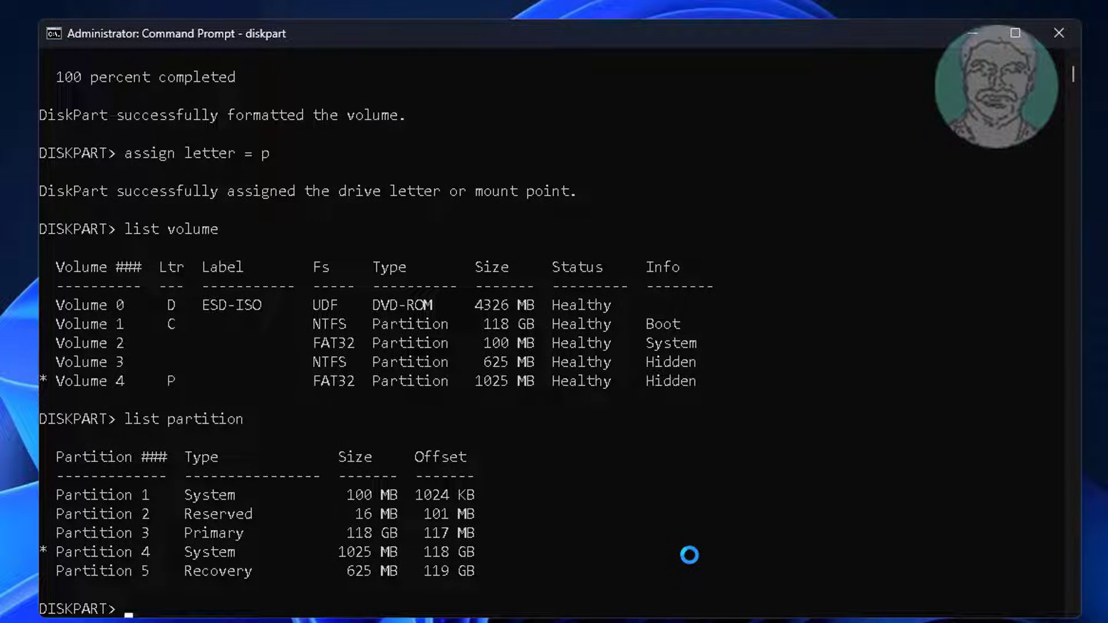
{"action": "type", "text": "exit"}
{"action": "key", "text": "Return"}
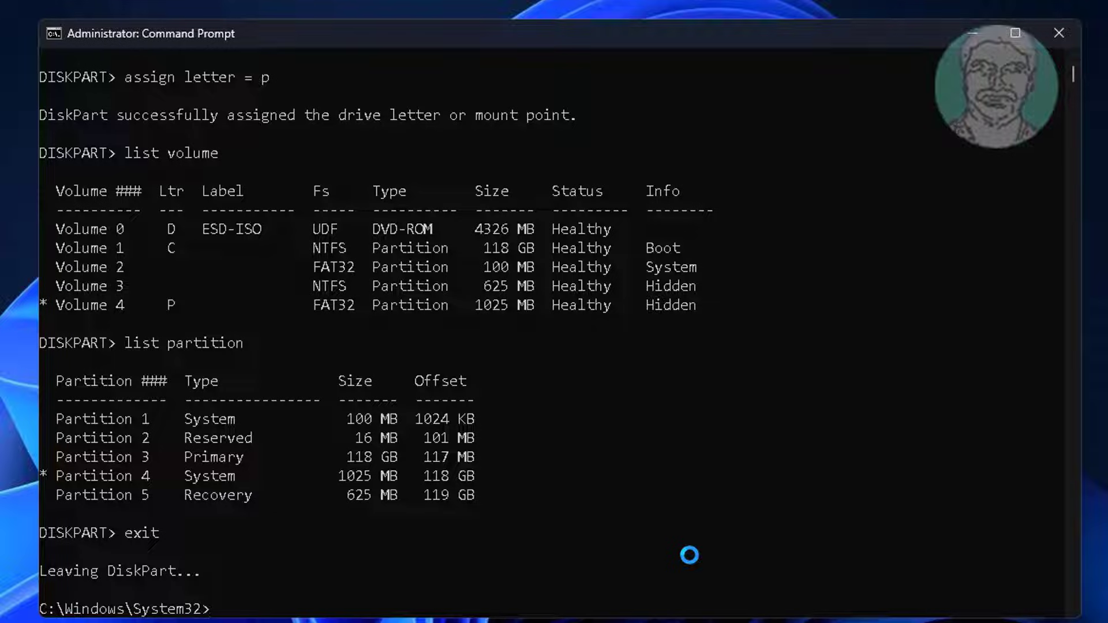
Run bcdboot c:\windows /s p: /f UEFI to create the boot files on P:
{"action": "type", "text": "bcdboot c:\\windows"}
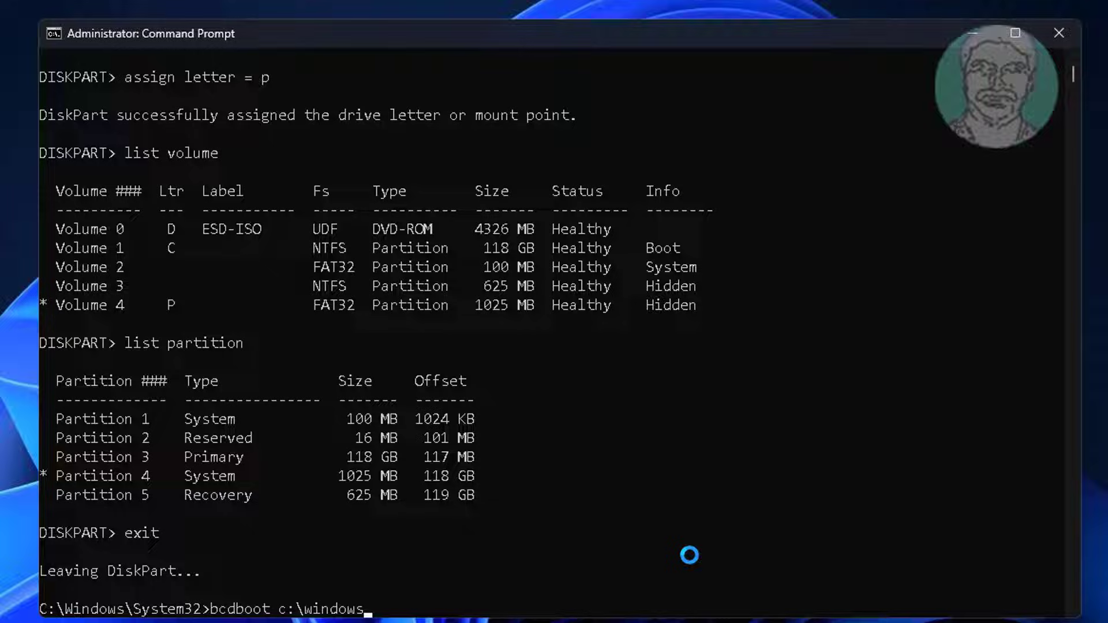
{"action": "type", "text": " /s p: /f UEFI"}
{"action": "key", "text": "Return"}
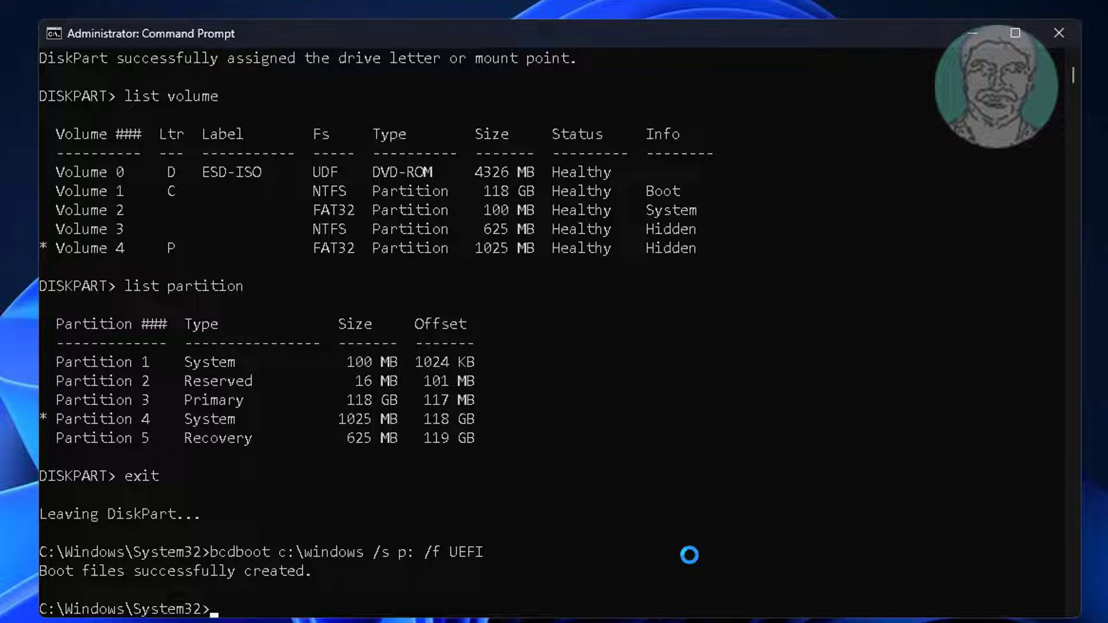
{"action": "type", "text": "exit"}
Close Command Prompt and bring up the Start menu's power options to restart
{"action": "key", "text": "Return"}
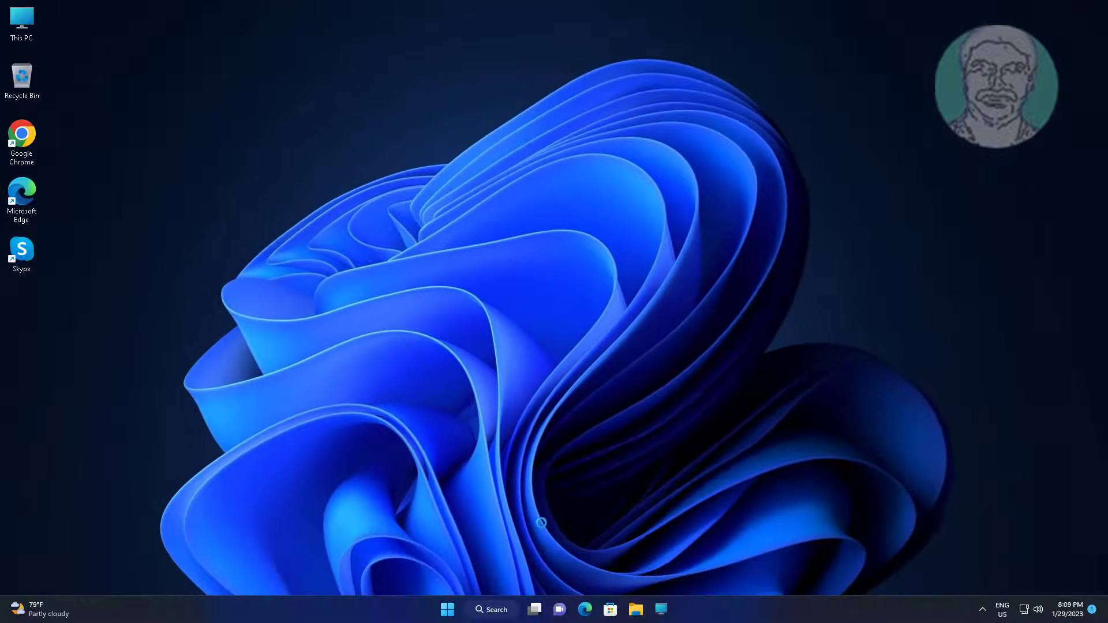
{"action": "left_click", "coordinate": [448, 609]}
{"action": "left_click", "coordinate": [697, 571]}
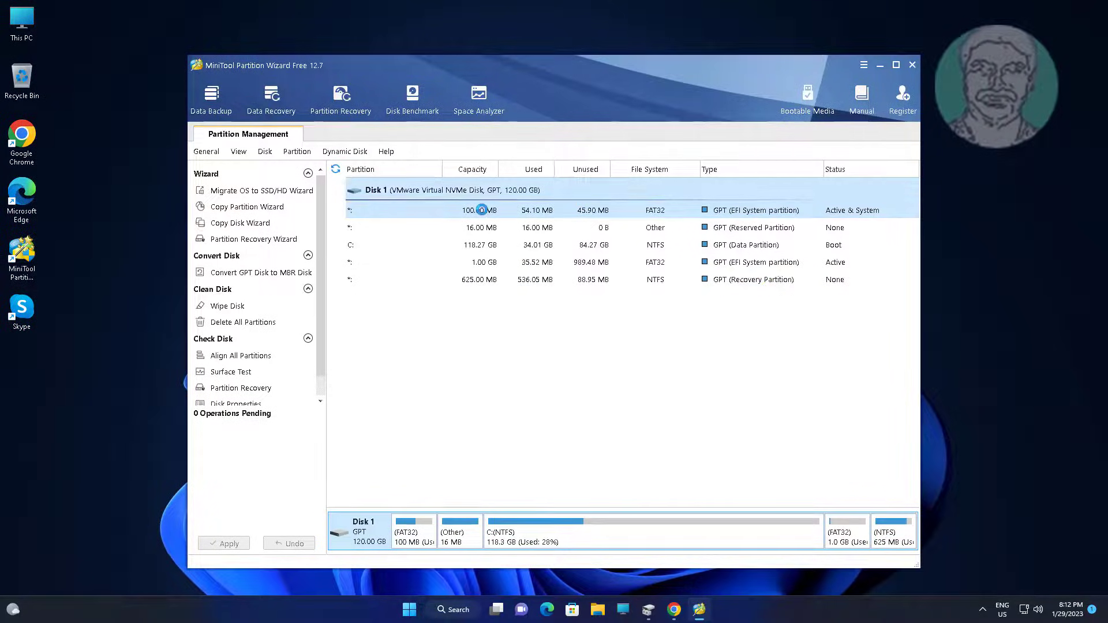
Delete the old 100 MB FAT32 EFI partition, confirming the system-partition warning
{"action": "left_click", "coordinate": [481, 210]}
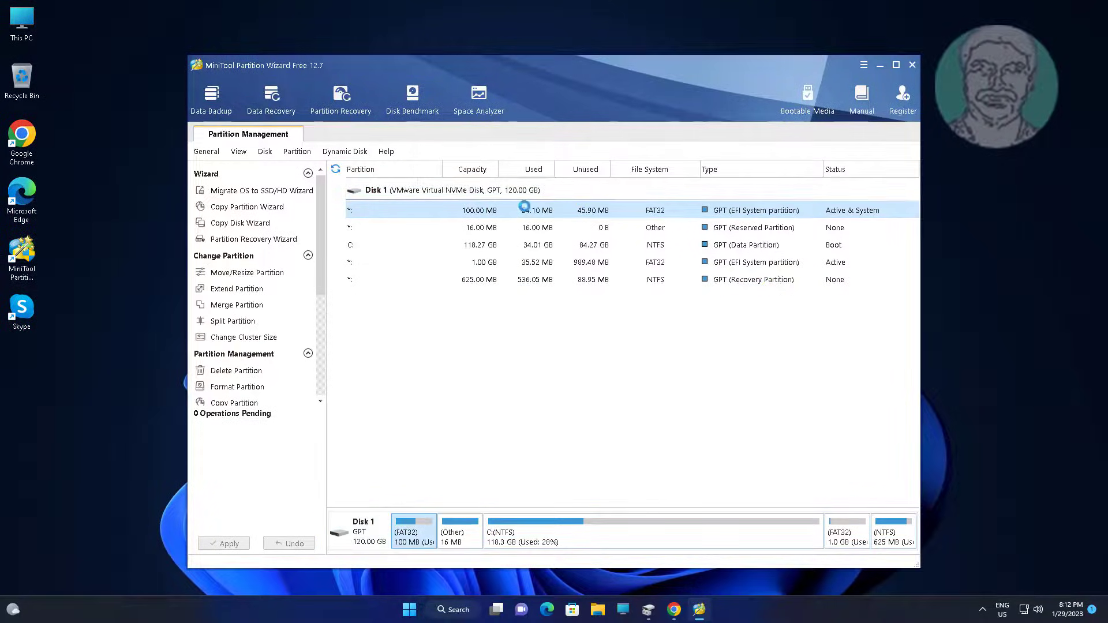
{"action": "right_click", "coordinate": [492, 209]}
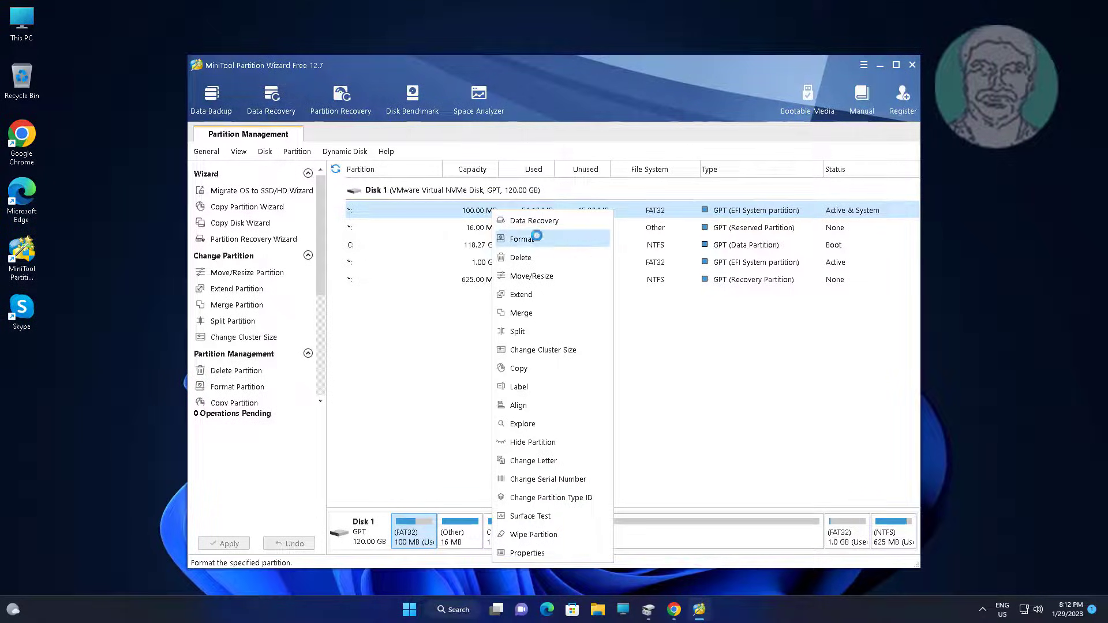
{"action": "left_click", "coordinate": [527, 252]}
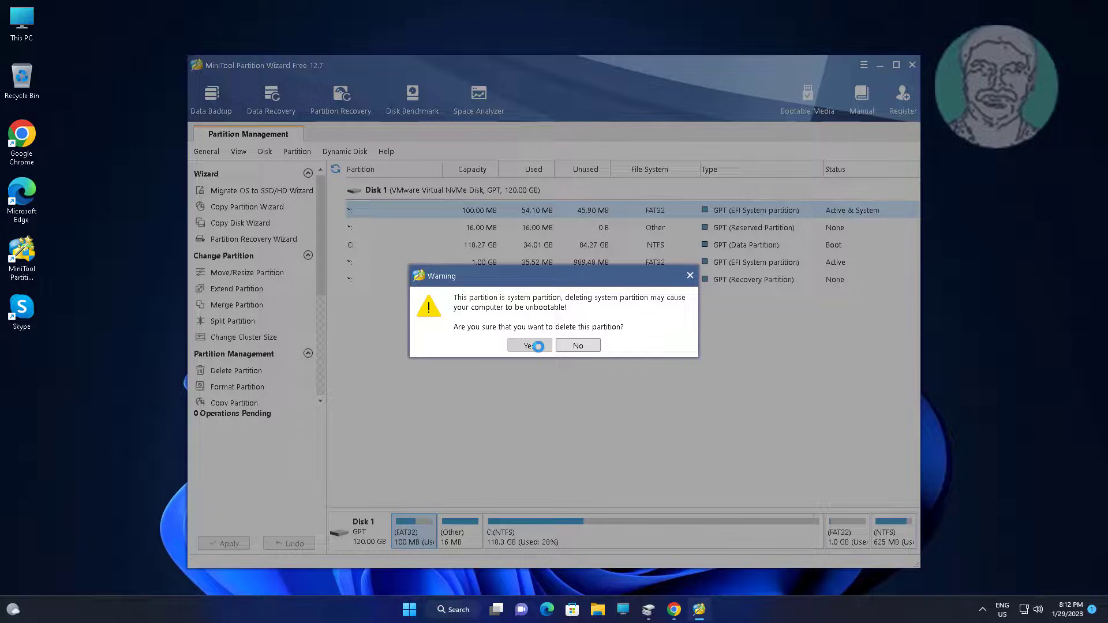
{"action": "left_click", "coordinate": [537, 347]}
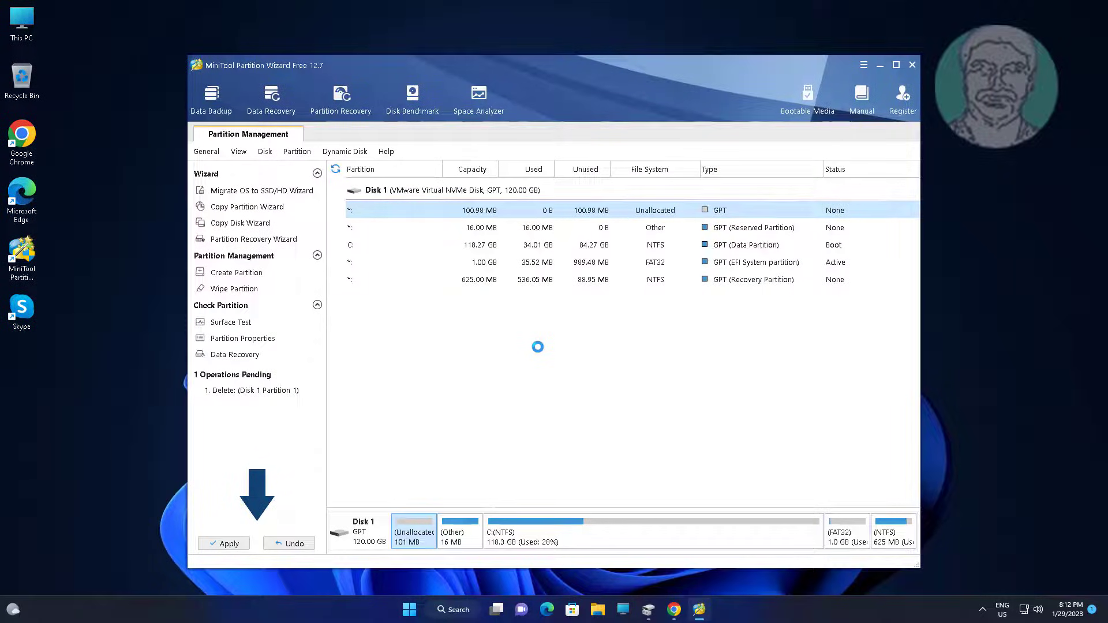
Apply the pending deletion, dismiss the success message, and quit MiniTool Partition Wizard
{"action": "left_click", "coordinate": [223, 543]}
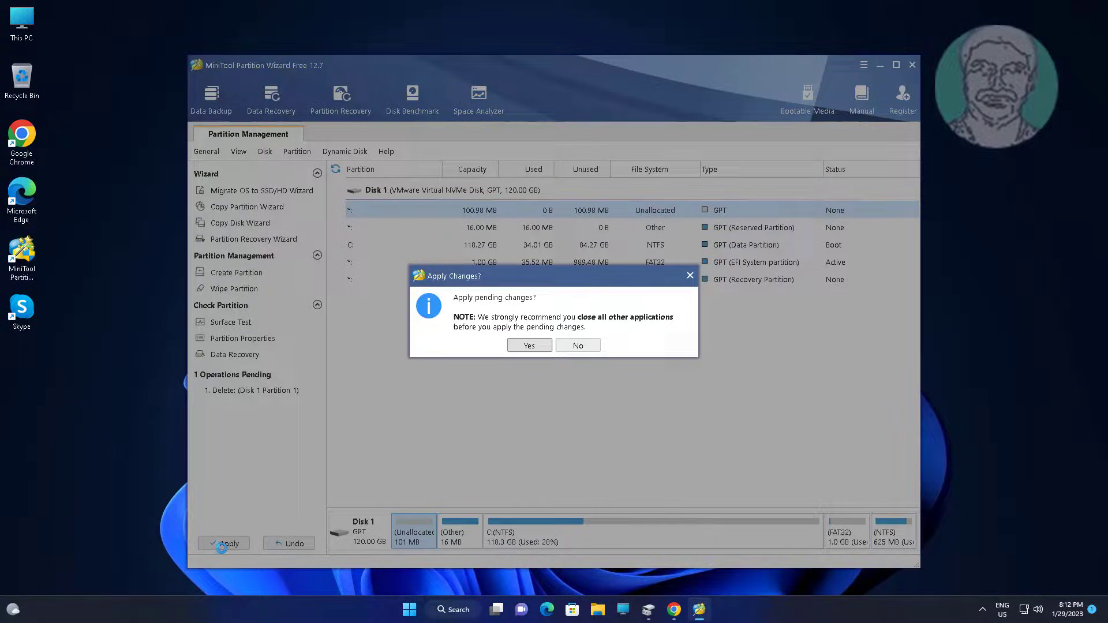
{"action": "left_click", "coordinate": [533, 346]}
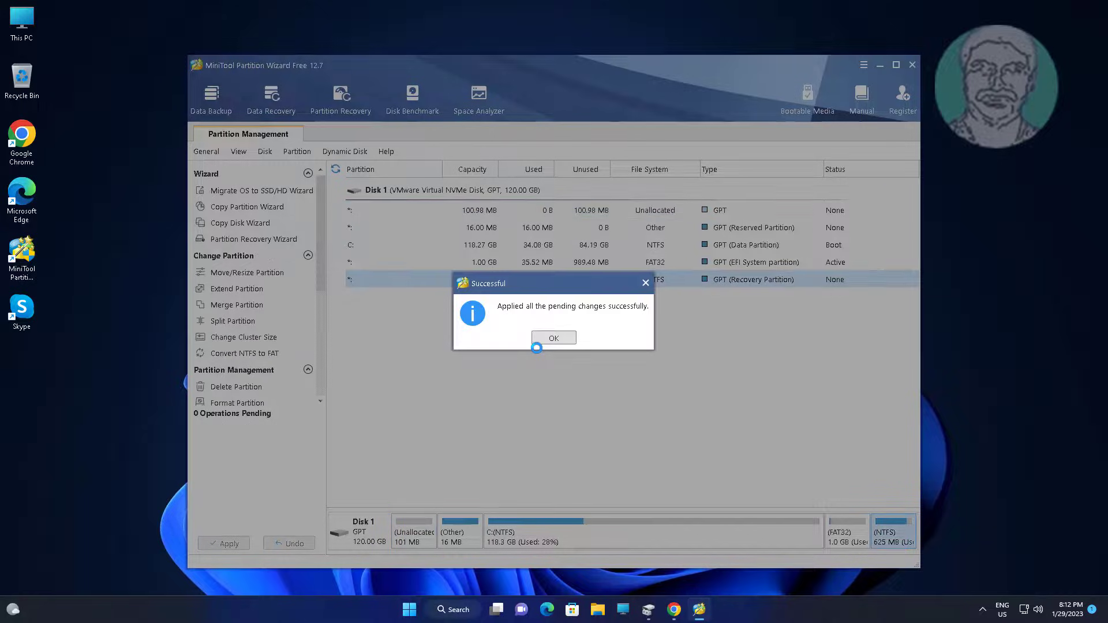
{"action": "left_click", "coordinate": [545, 340]}
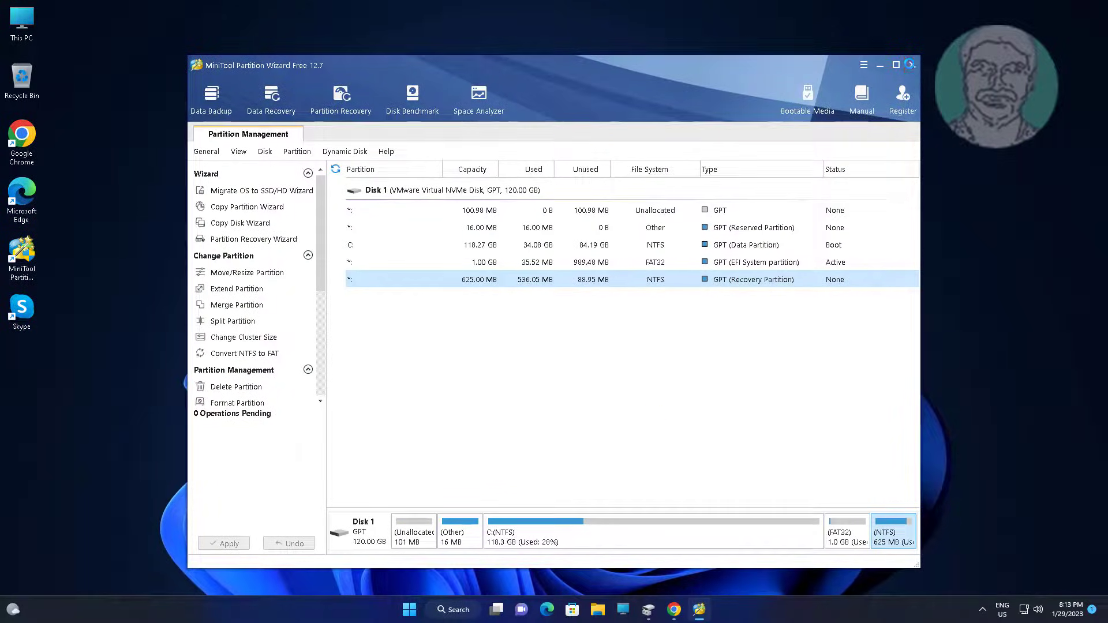
{"action": "left_click", "coordinate": [911, 65]}
{"action": "left_click", "coordinate": [534, 338]}
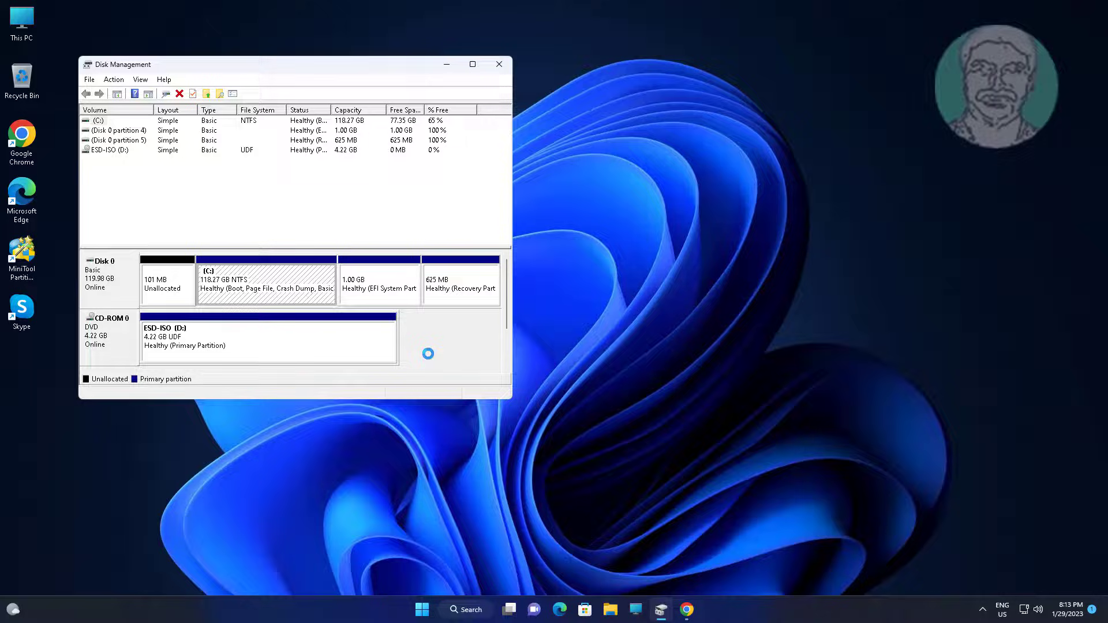
Move the Disk Management window right to view Disk 0's 101 MB unallocated space and 1.00 GB EFI partition
{"action": "left_click_drag", "start_coordinate": [353, 68], "coordinate": [508, 73]}
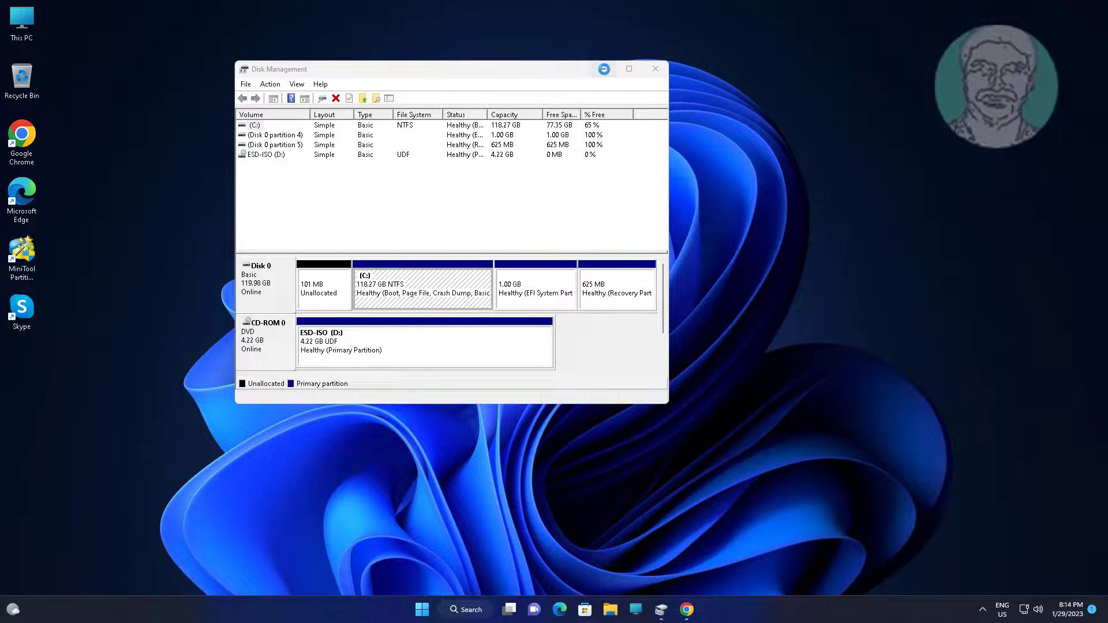
Close Disk Management to return to the Windows 11 desktop
{"action": "left_click", "coordinate": [655, 69]}
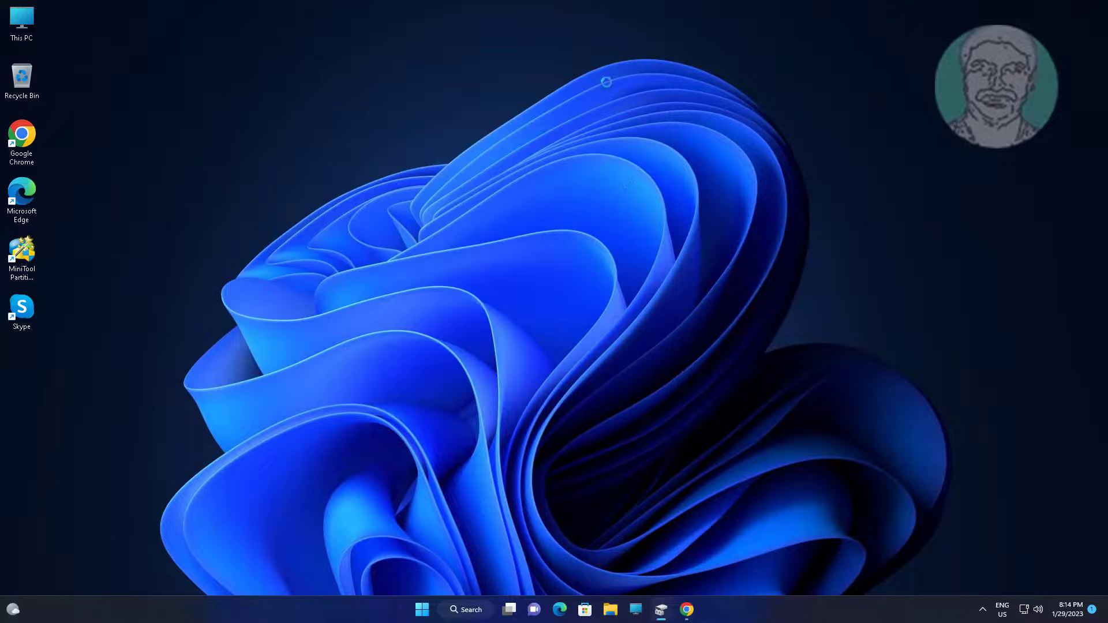